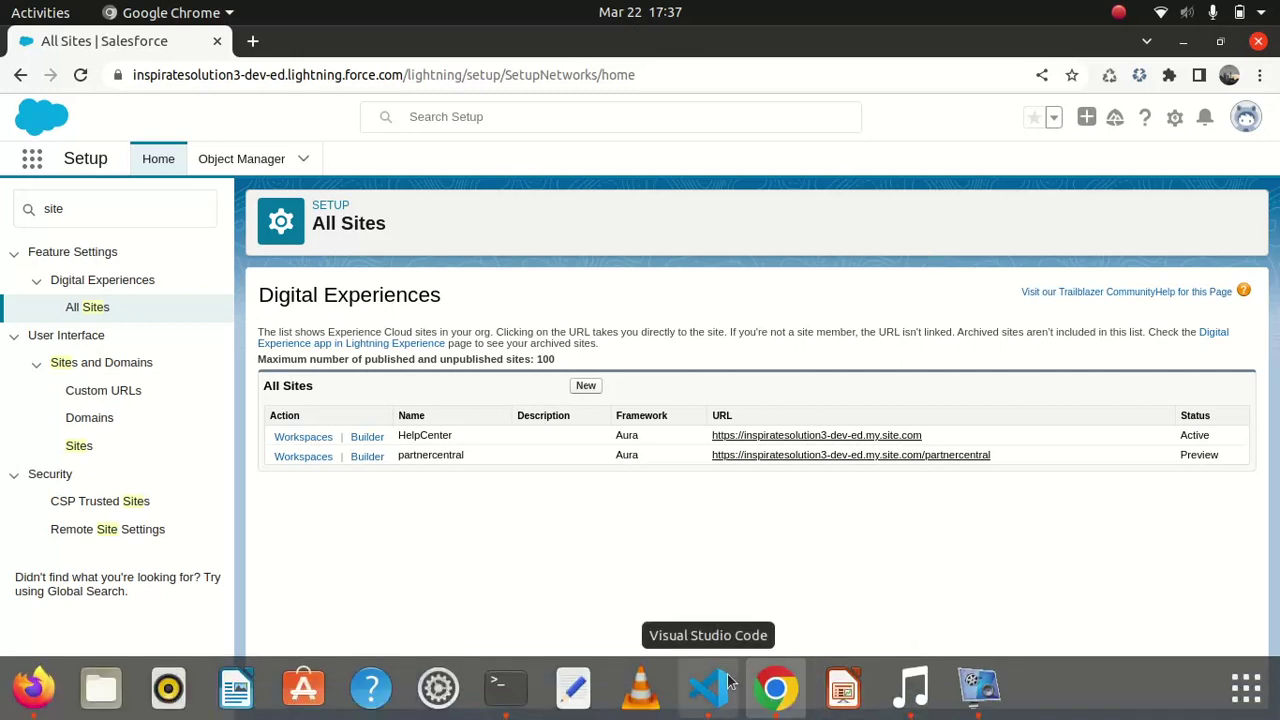
Review the lightning__HomePage and lightningCommunity__Page targets in createContact.js-meta.xml, reading the community target's documentation
click(728, 683)
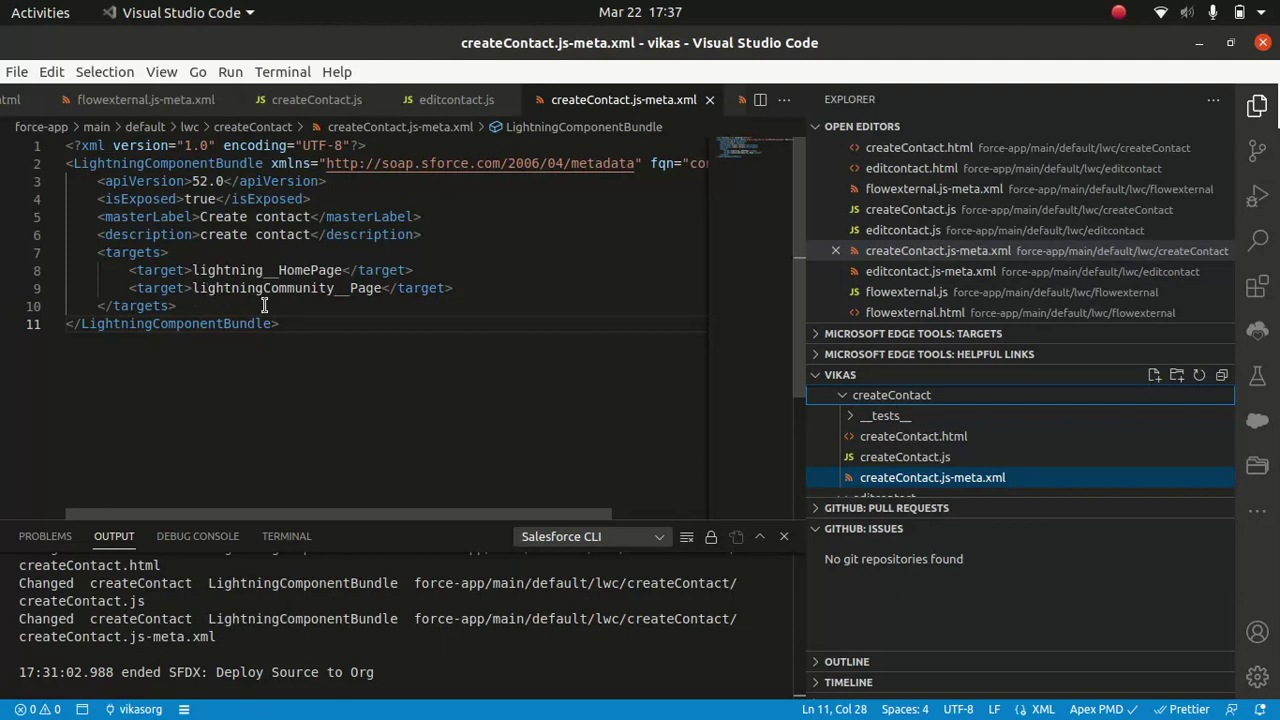
mouse_move(376, 289)
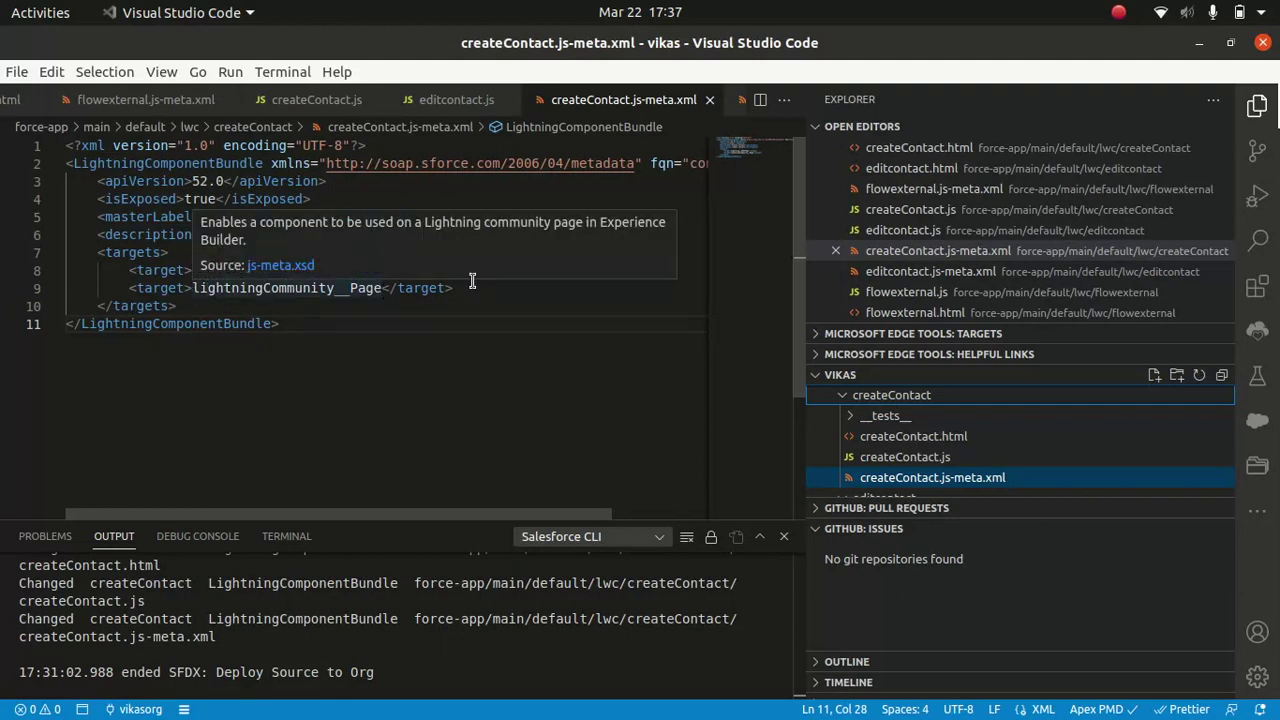
drag(316, 305, 140, 289)
click(313, 297)
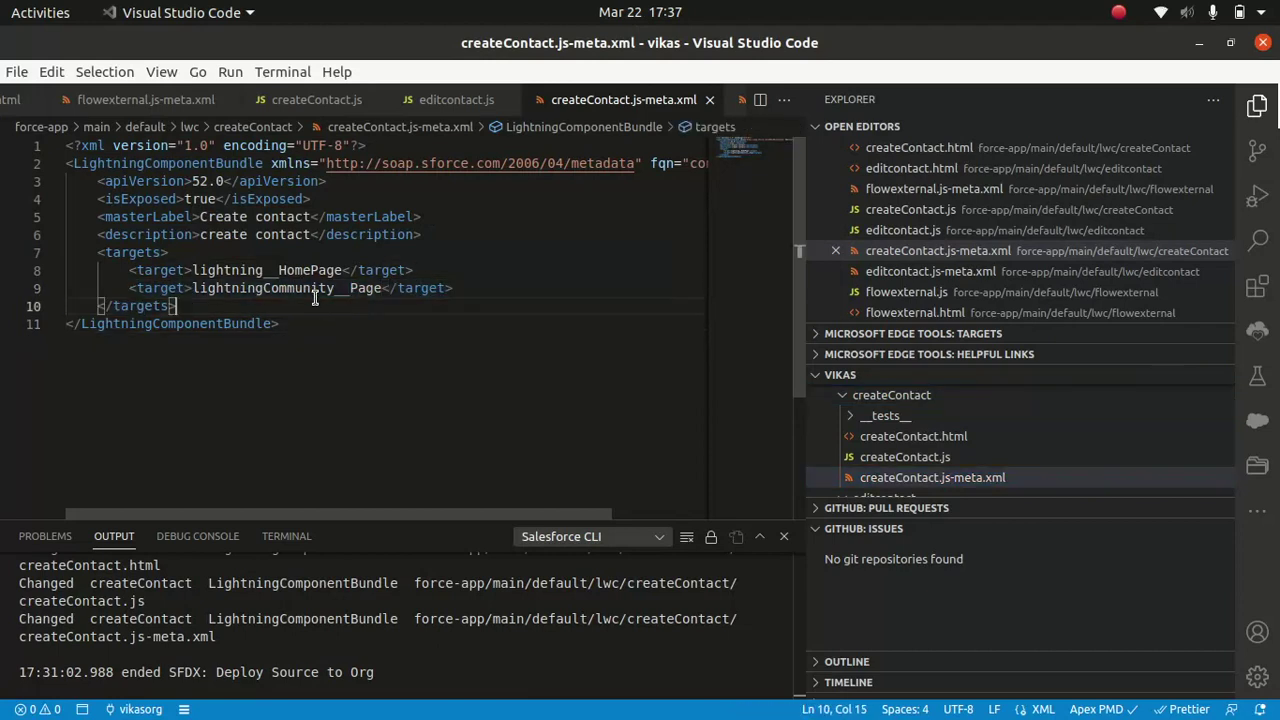
mouse_move(313, 290)
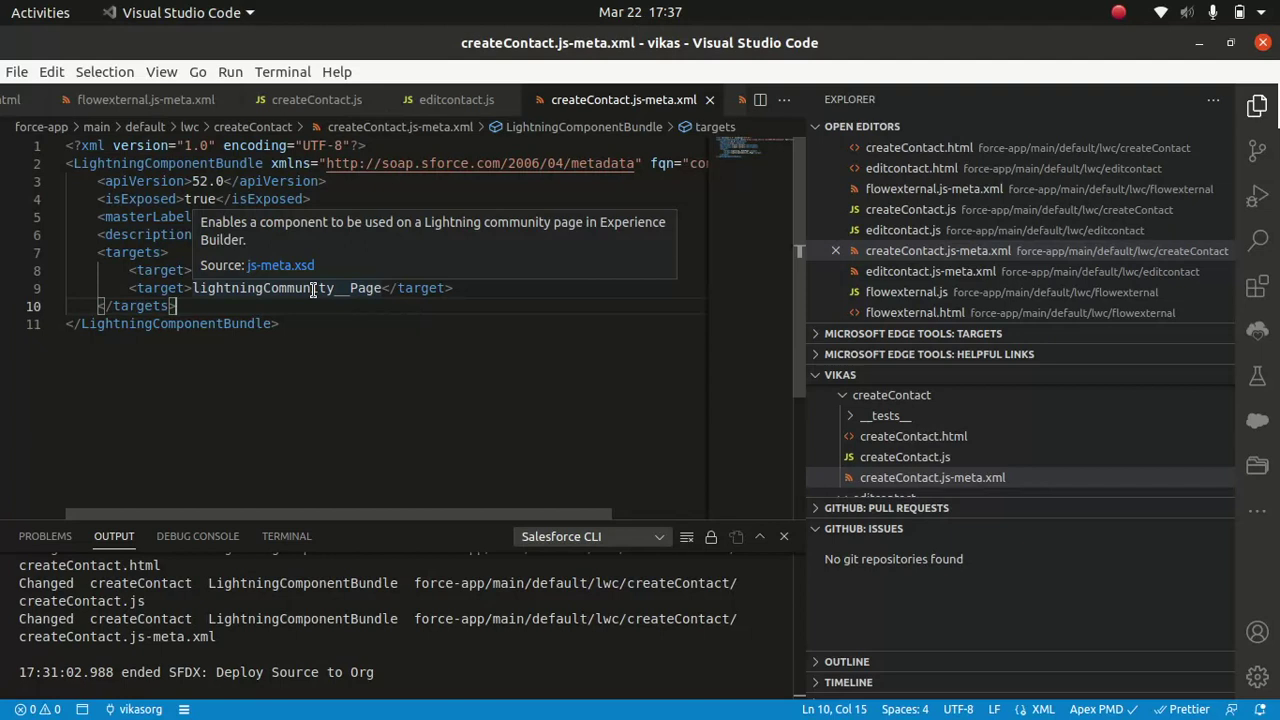
click(315, 333)
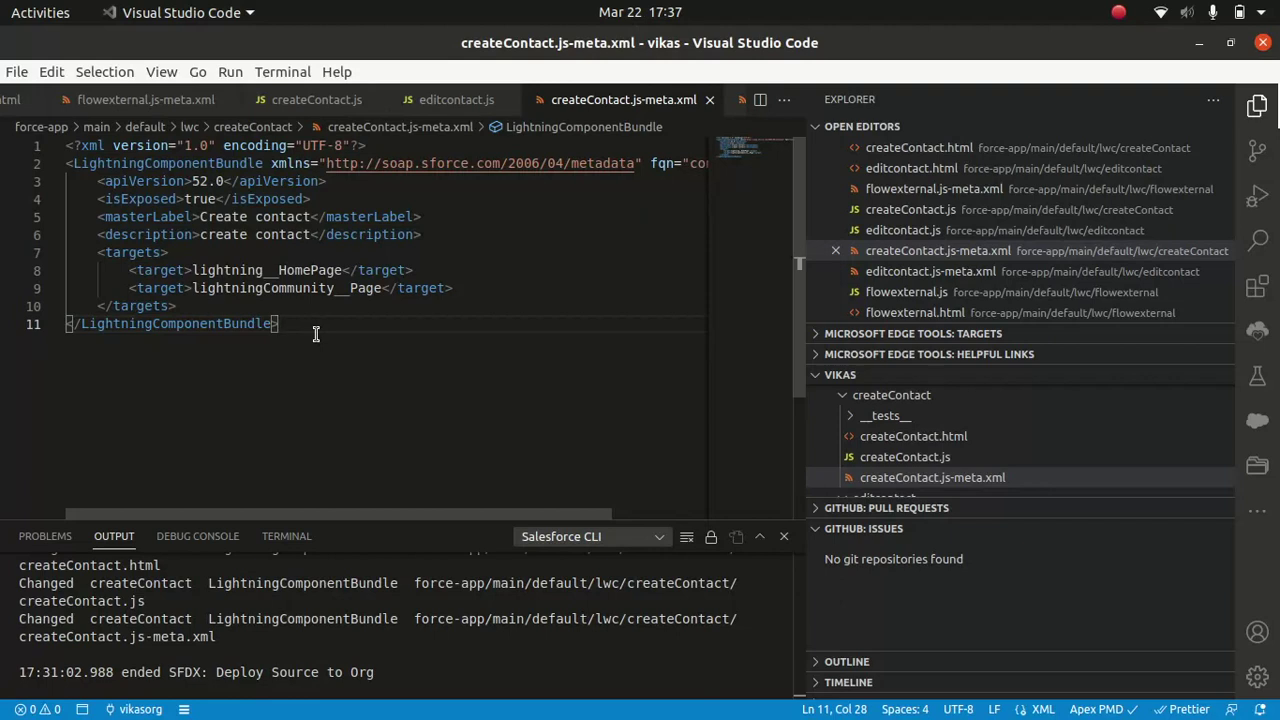
Return to the Salesforce All Sites page listing the HelpCenter and partnercentral sites
mouse_move(624, 716)
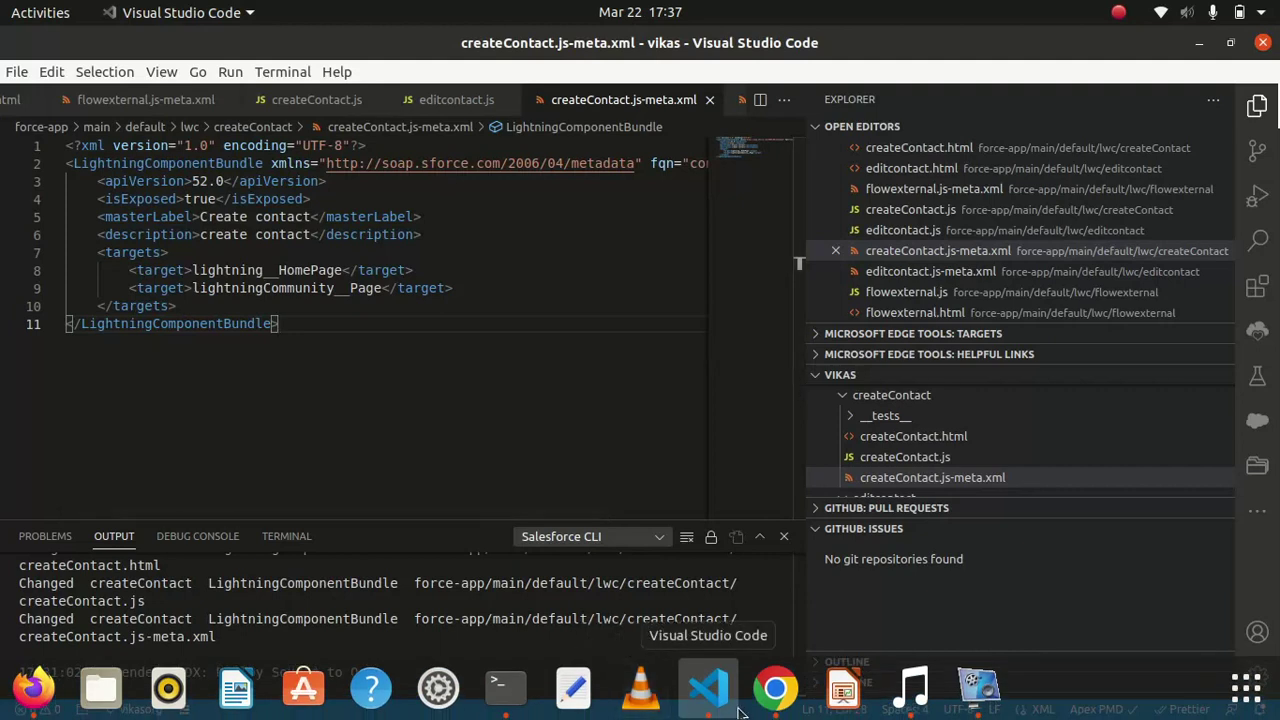
click(775, 697)
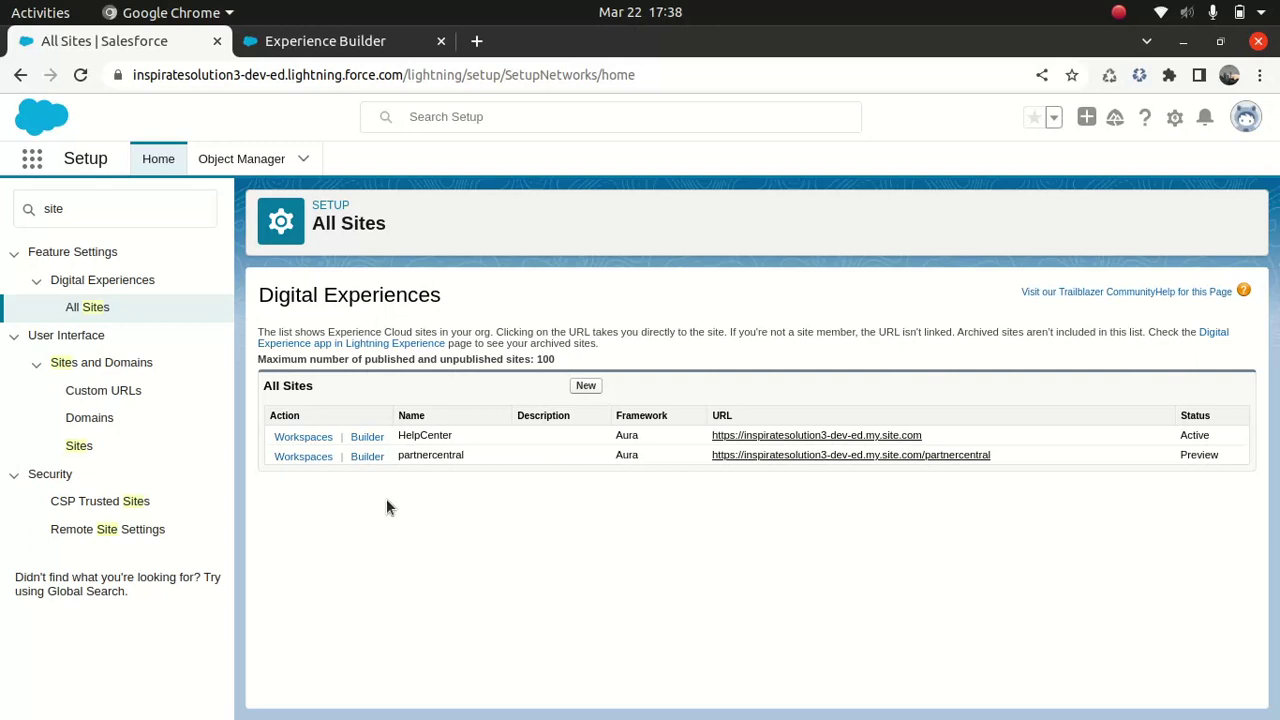
Drag the Create contact custom component onto the Home page below the hero banner
click(348, 42)
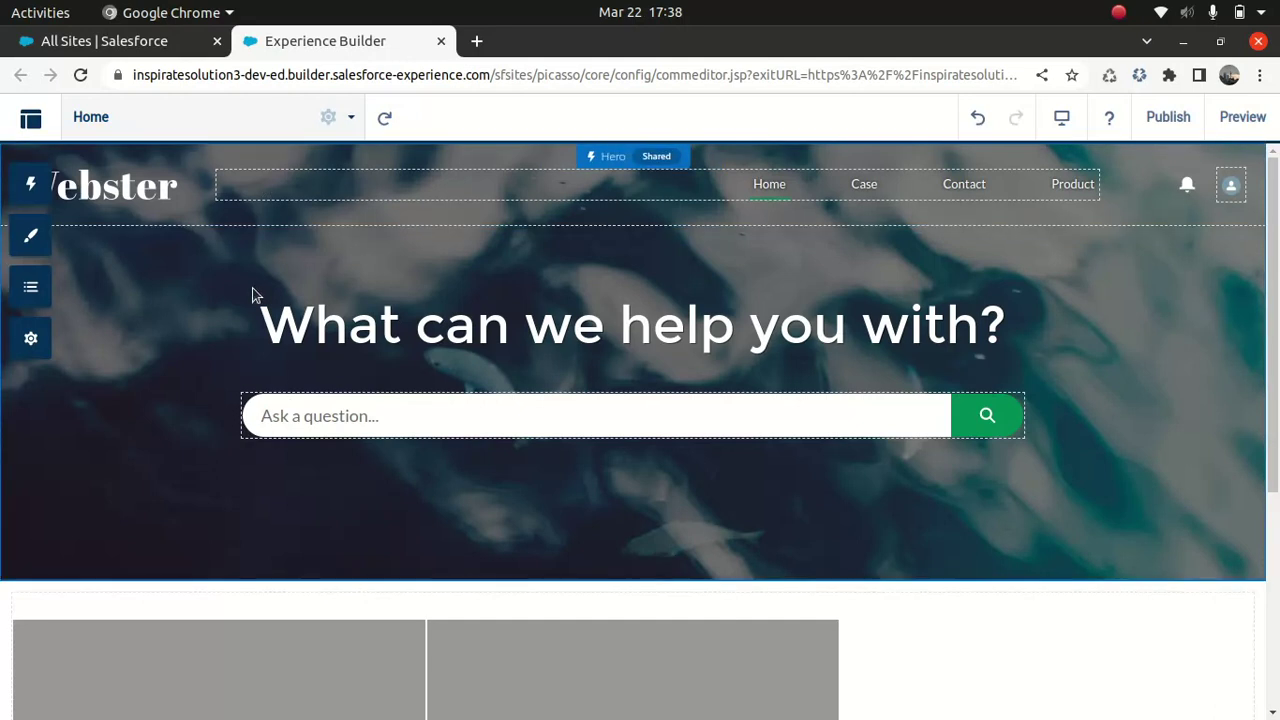
click(33, 187)
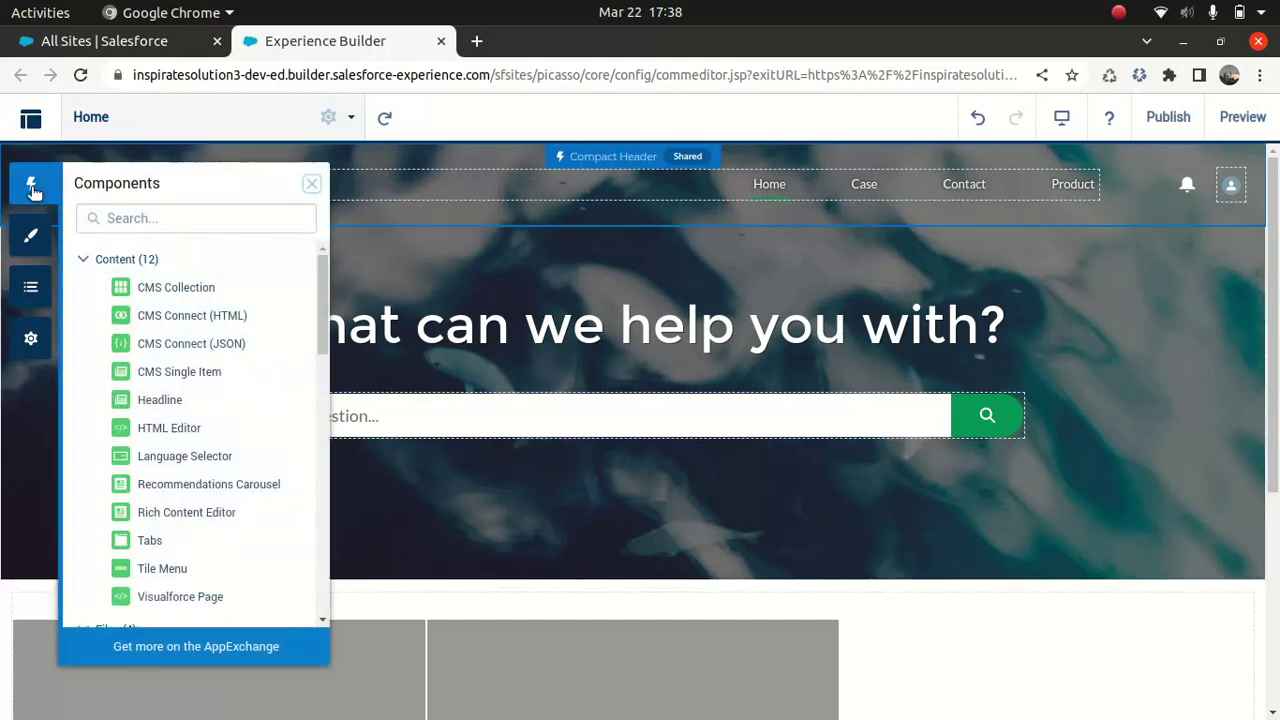
drag(320, 307, 297, 586)
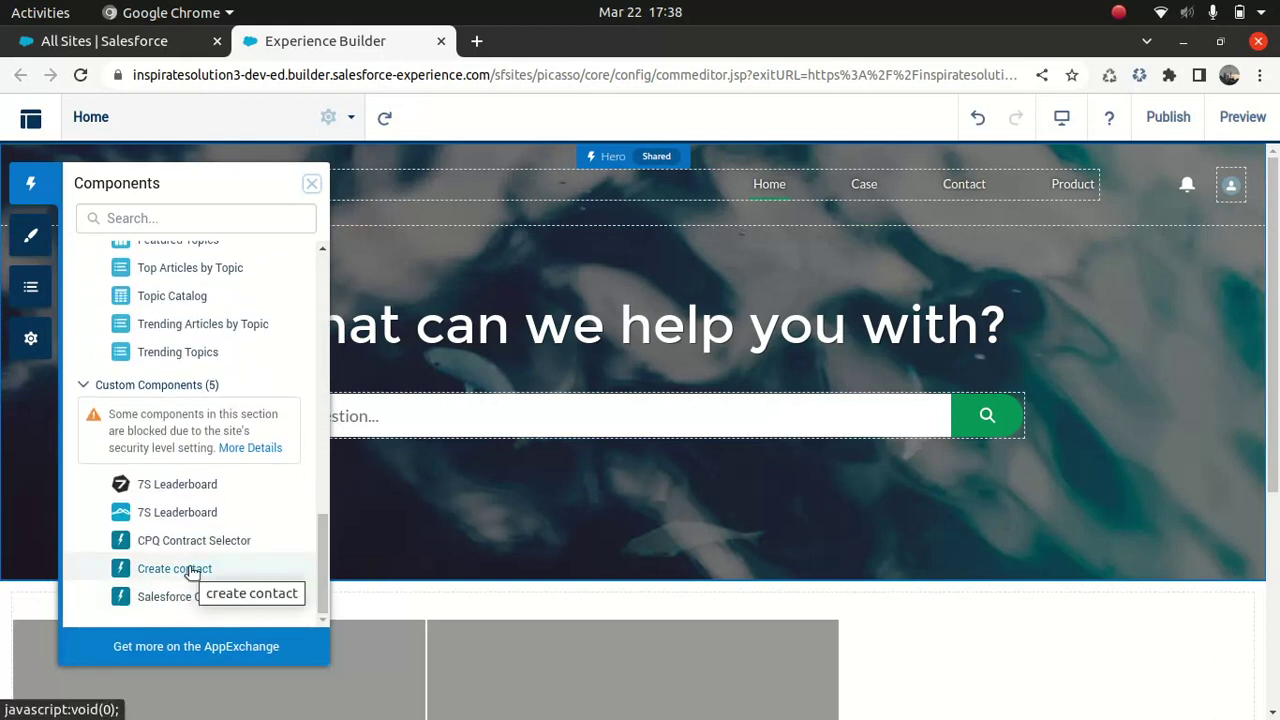
drag(192, 570, 365, 600)
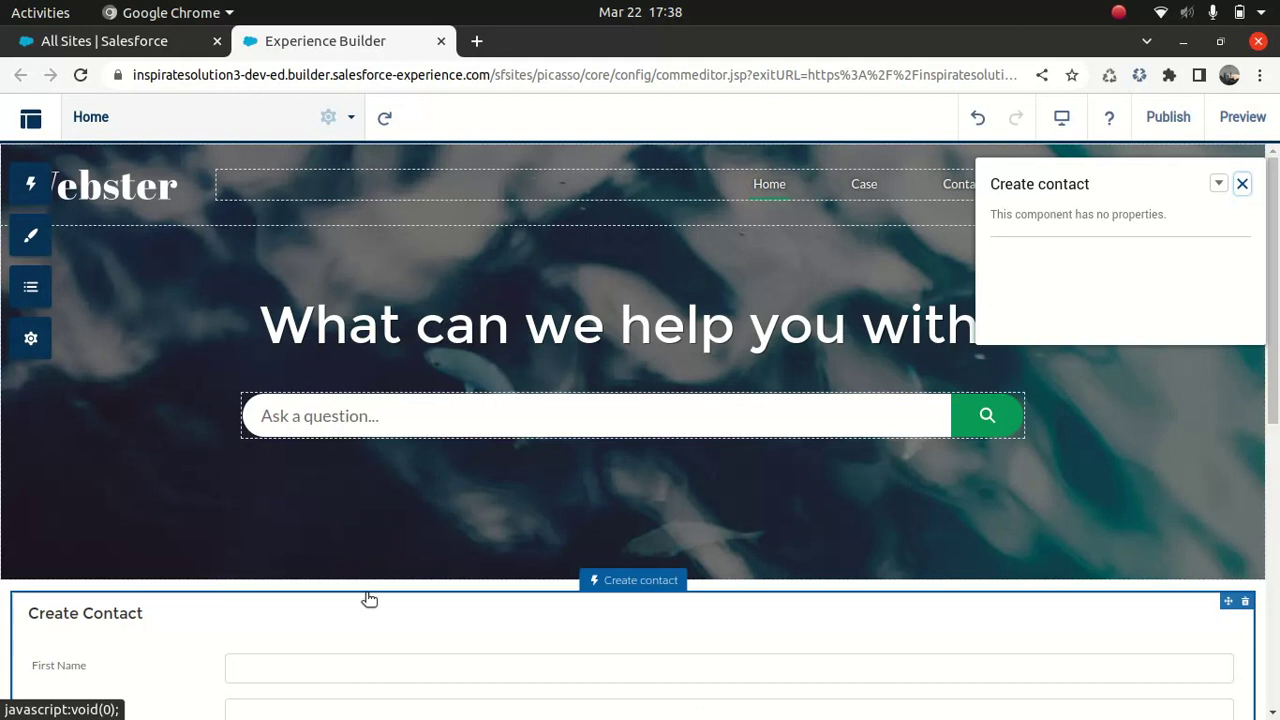
click(712, 698)
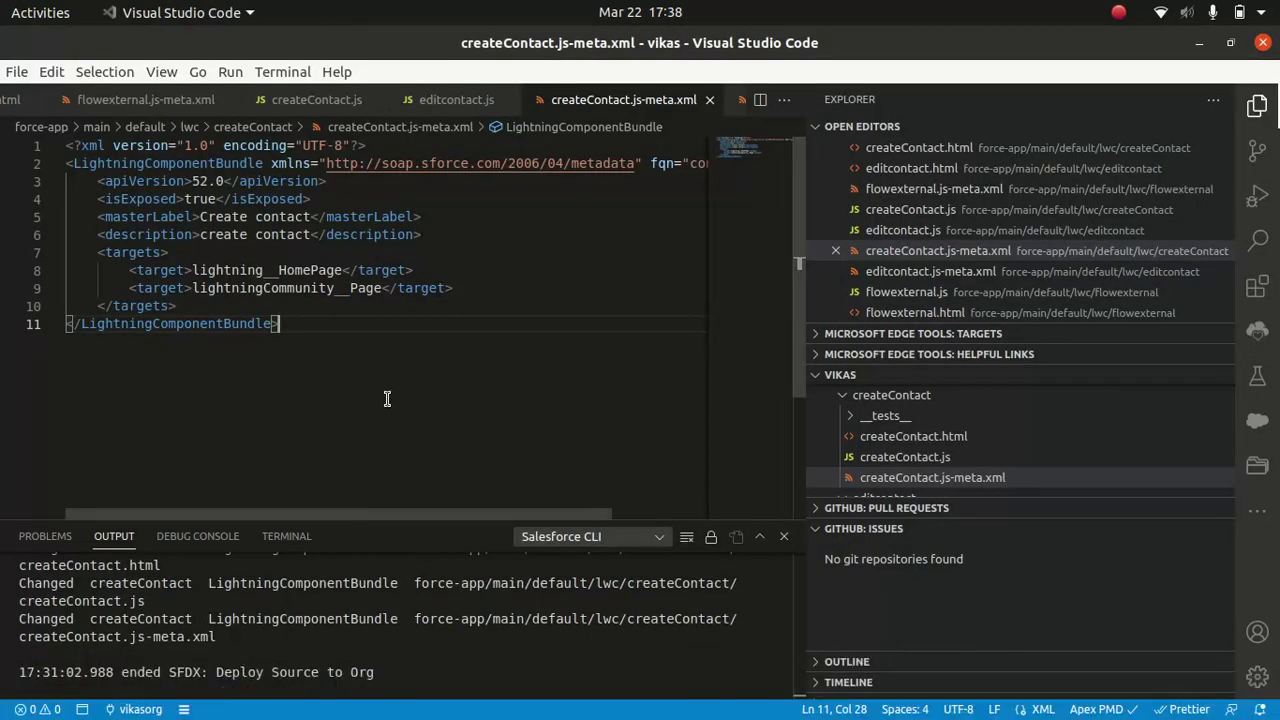
Collapse the createContact and editcontact folders in the VS Code Explorer
click(843, 395)
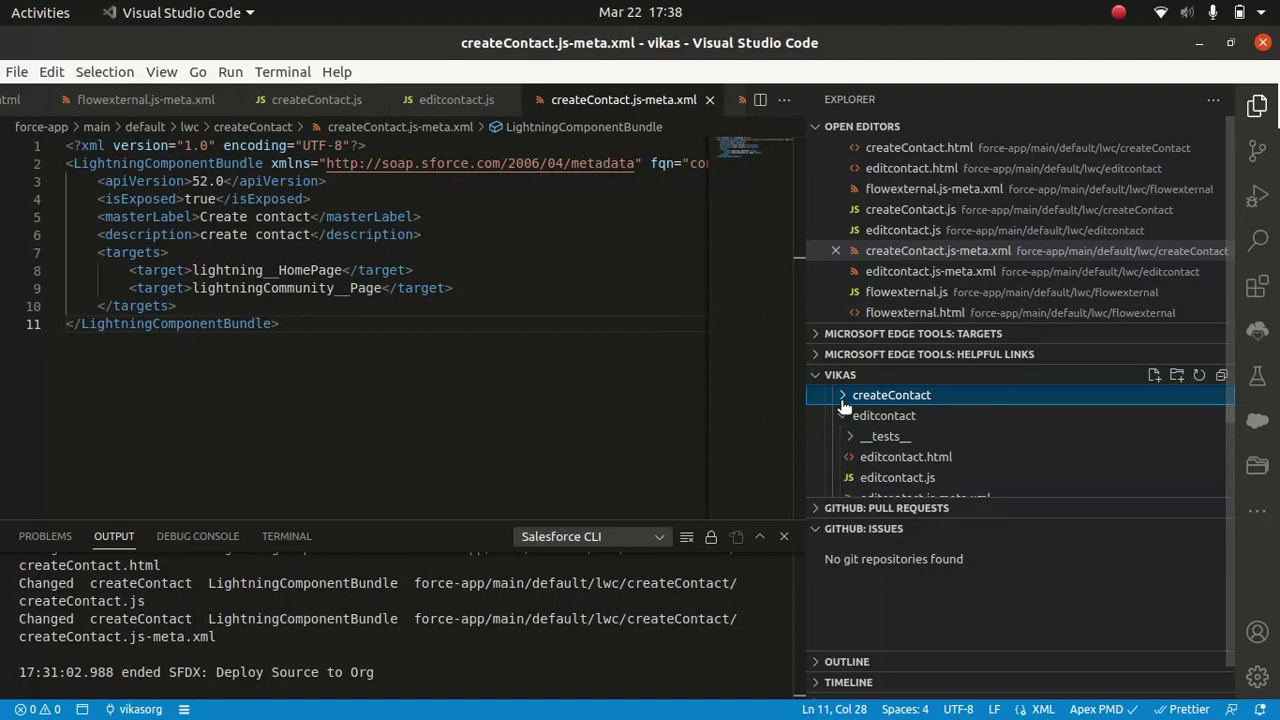
click(845, 415)
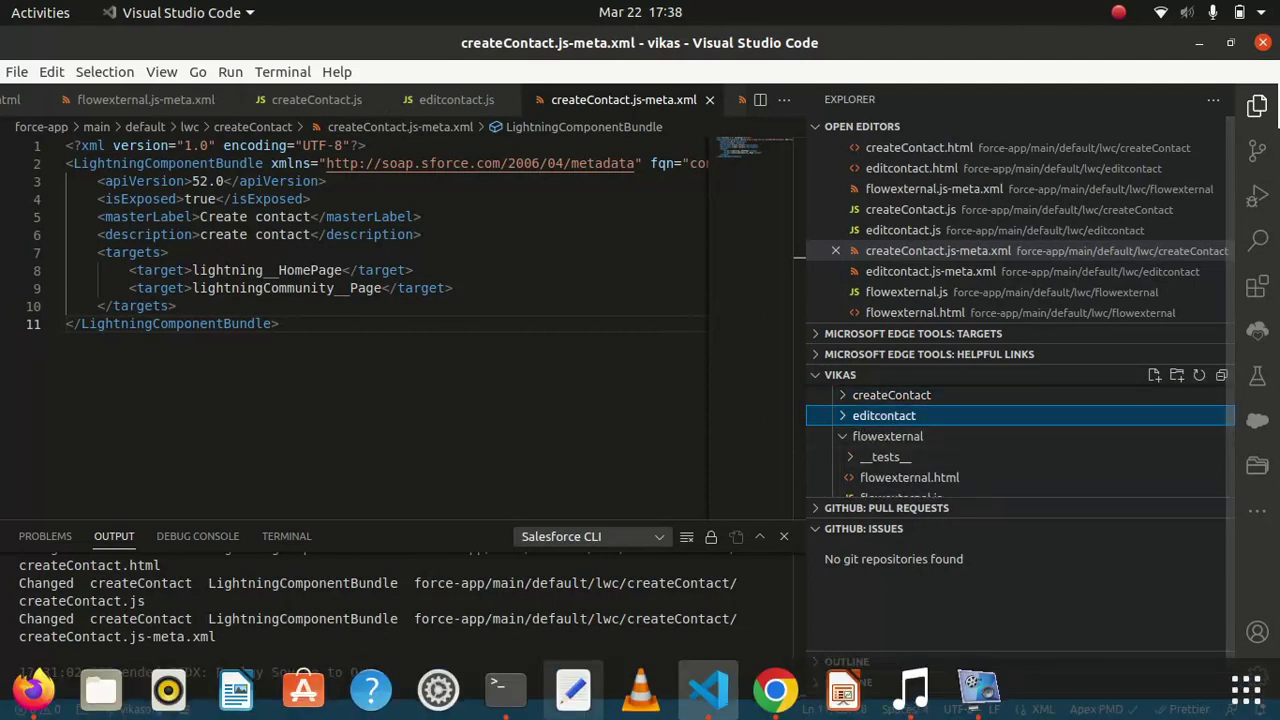
Back in Experience Builder, open and then close the Components panel over the Home page
click(775, 690)
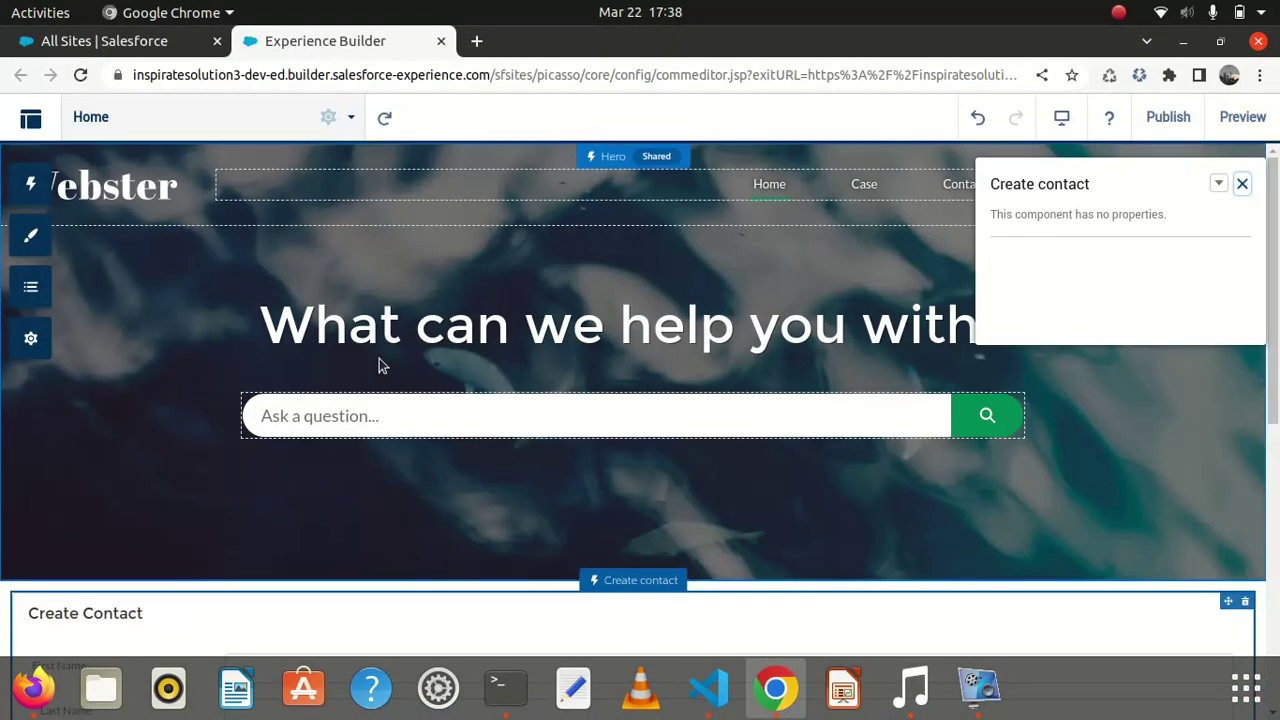
click(30, 183)
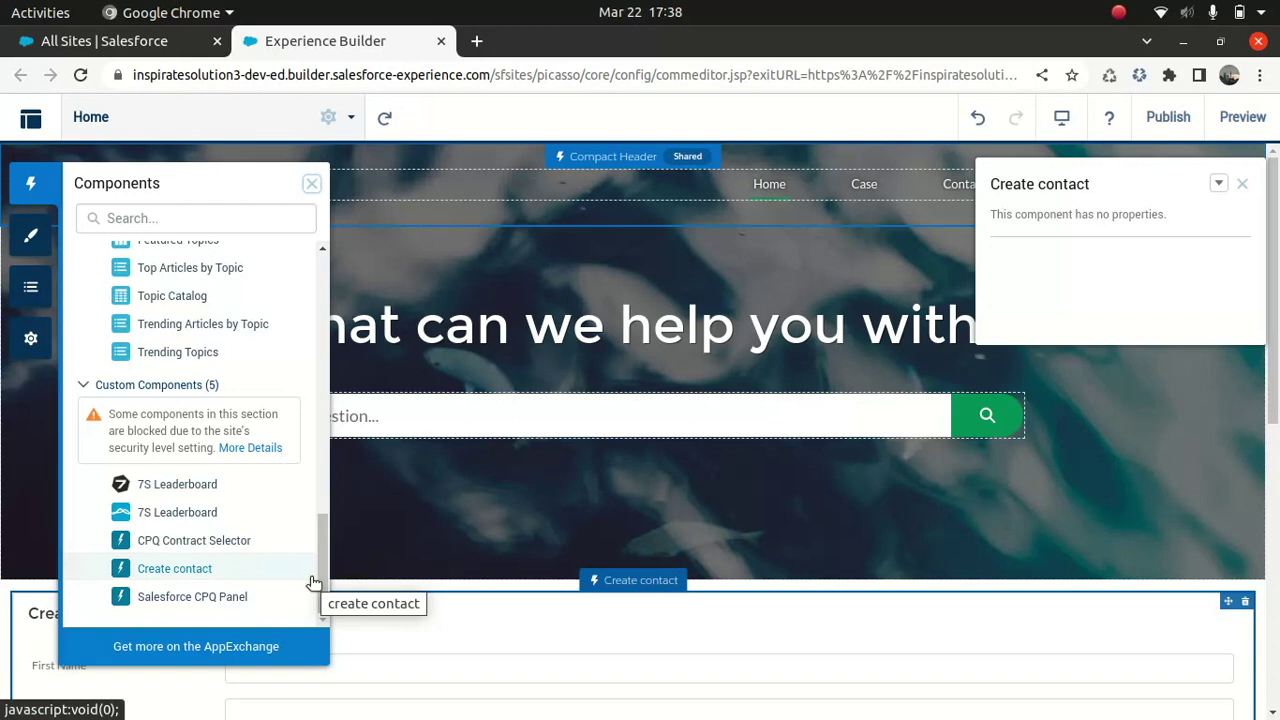
click(464, 517)
Close the properties panel and preview the Home page down to the Create Contact form
click(1243, 183)
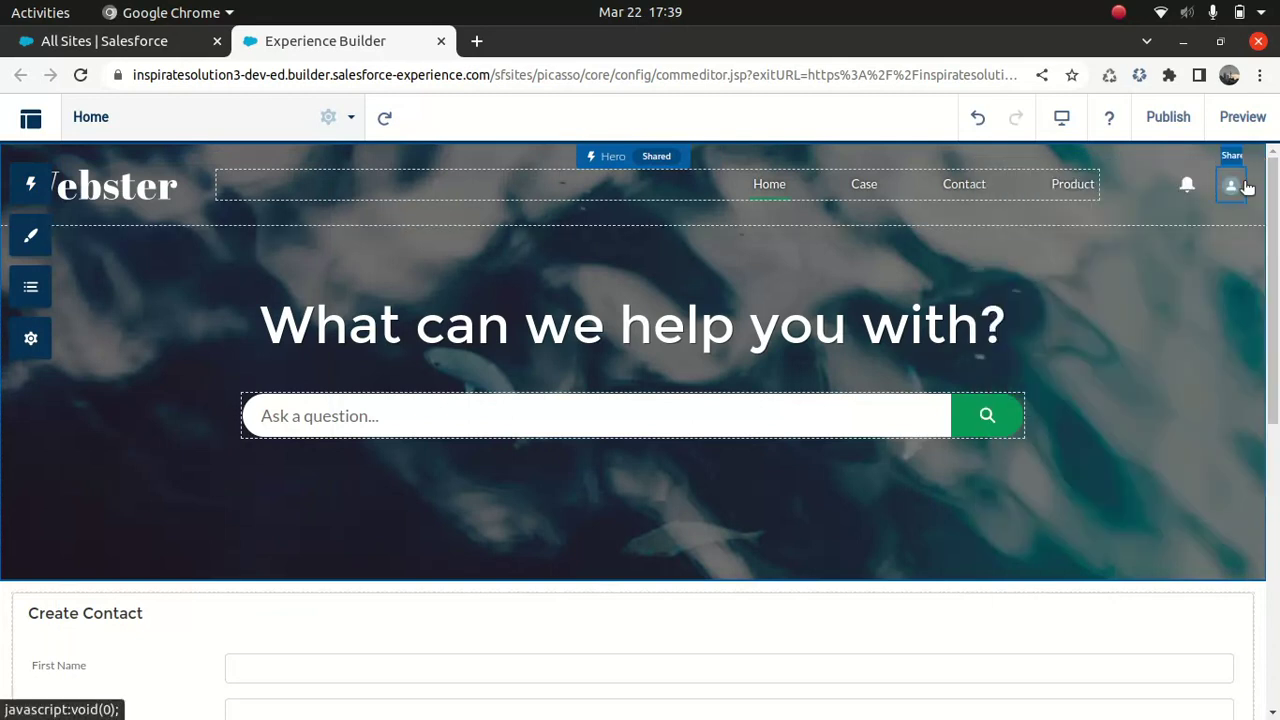
click(1245, 120)
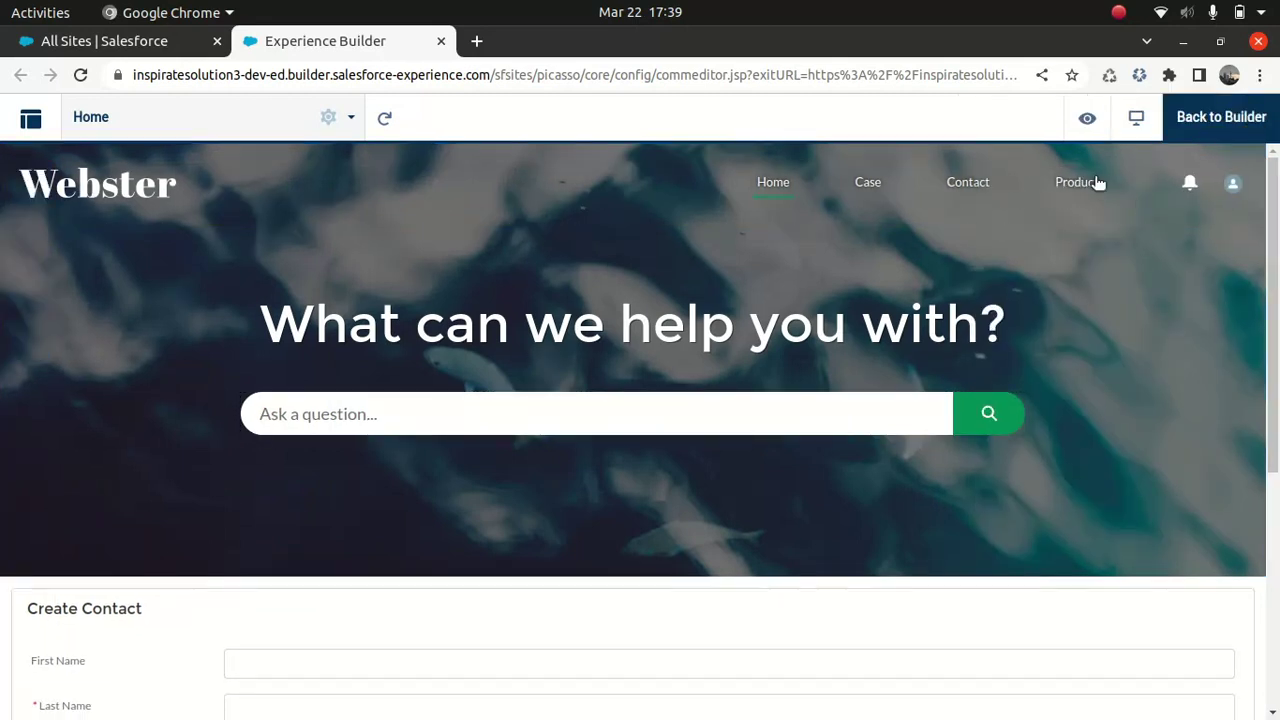
scroll(701, 415, down, 3)
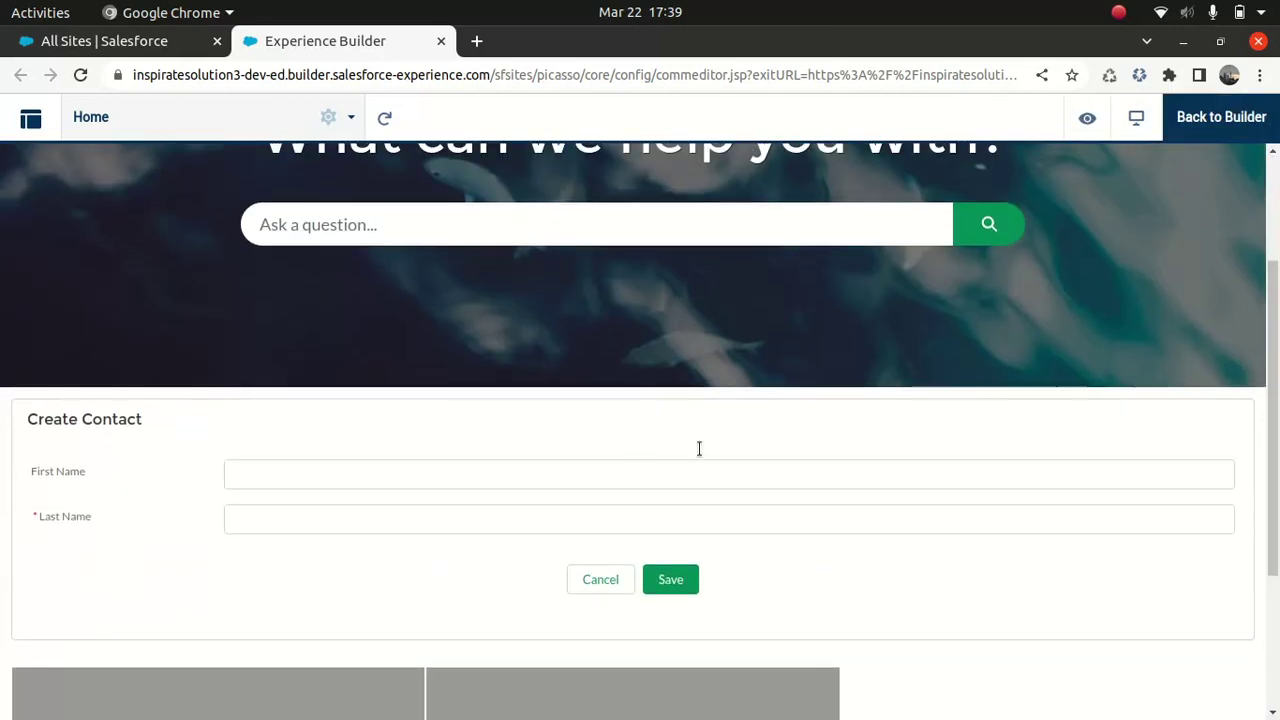
Enter a test contact's first and last name in the Create Contact form and save it
click(625, 472)
text(pete)
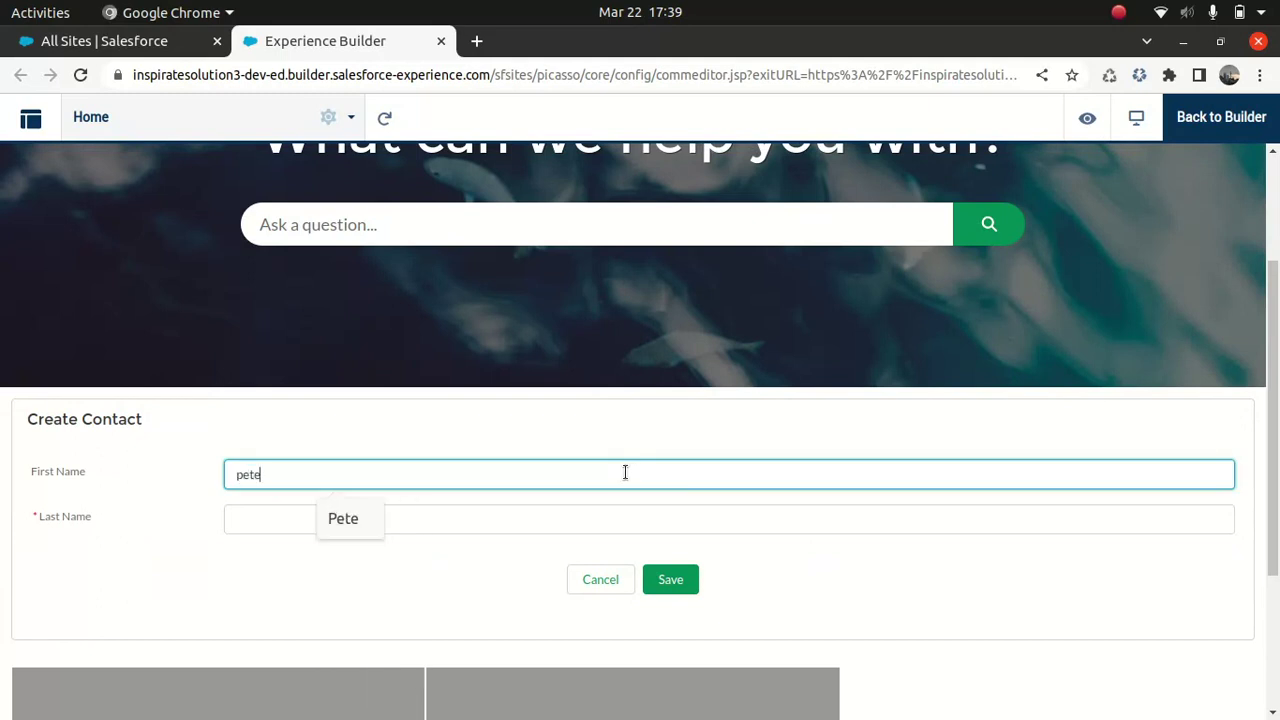
key(Tab)
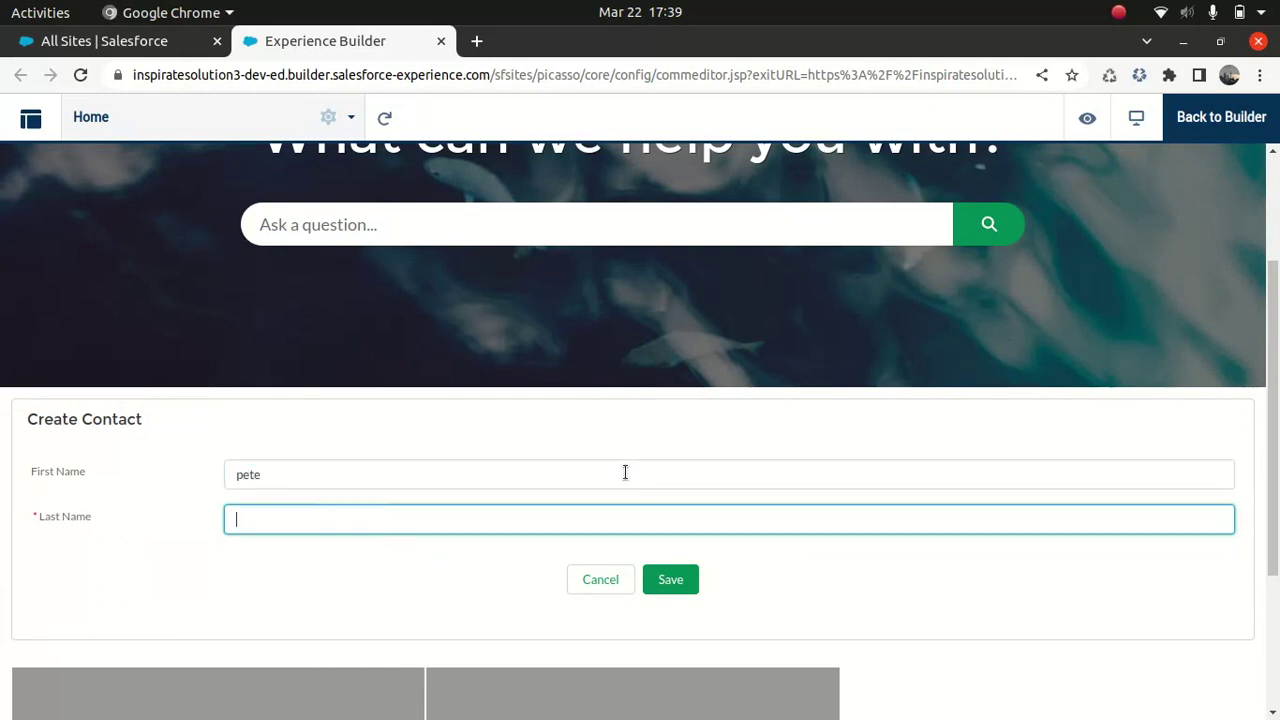
text(mcdonald)
click(672, 580)
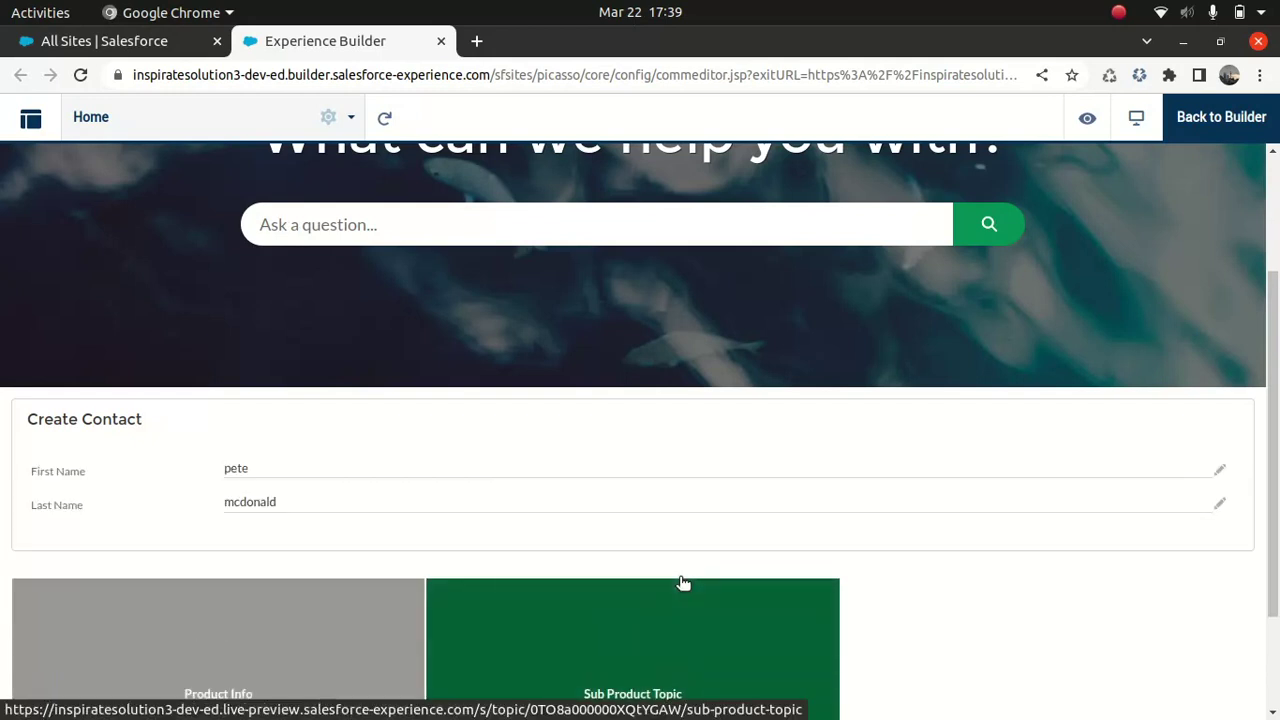
click(95, 44)
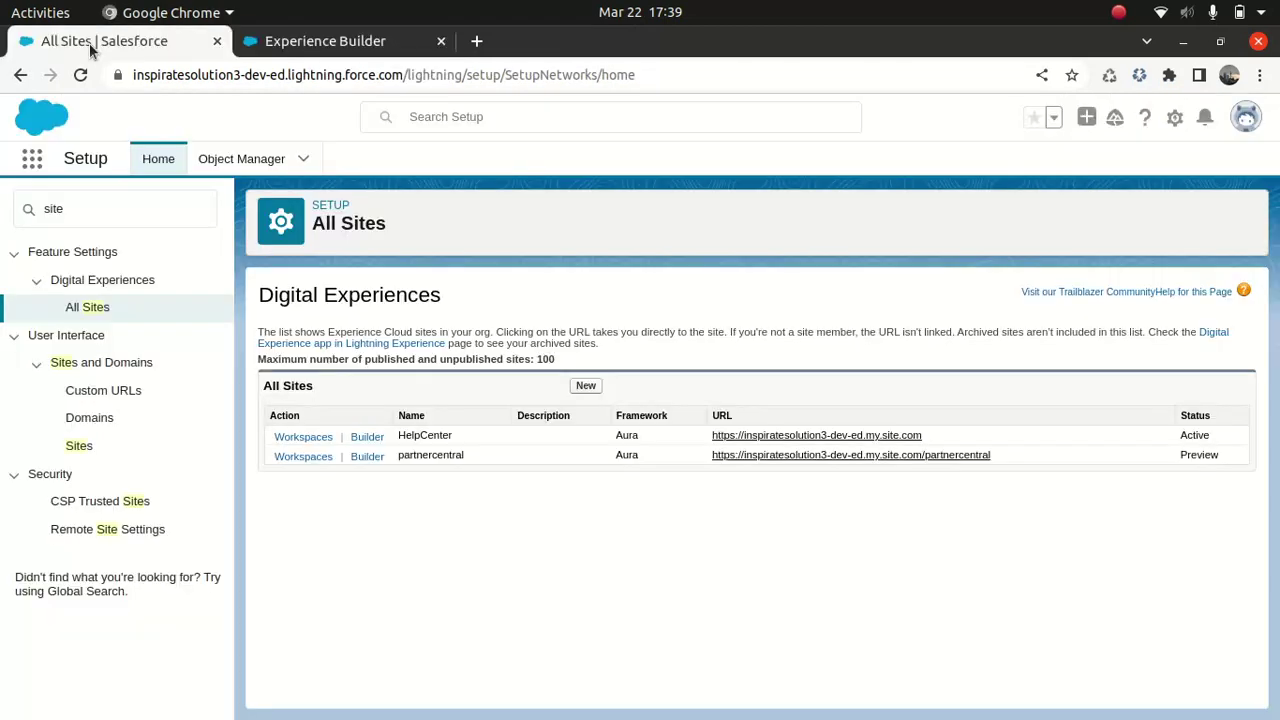
Open the Contacts tab through the App Launcher search
click(33, 162)
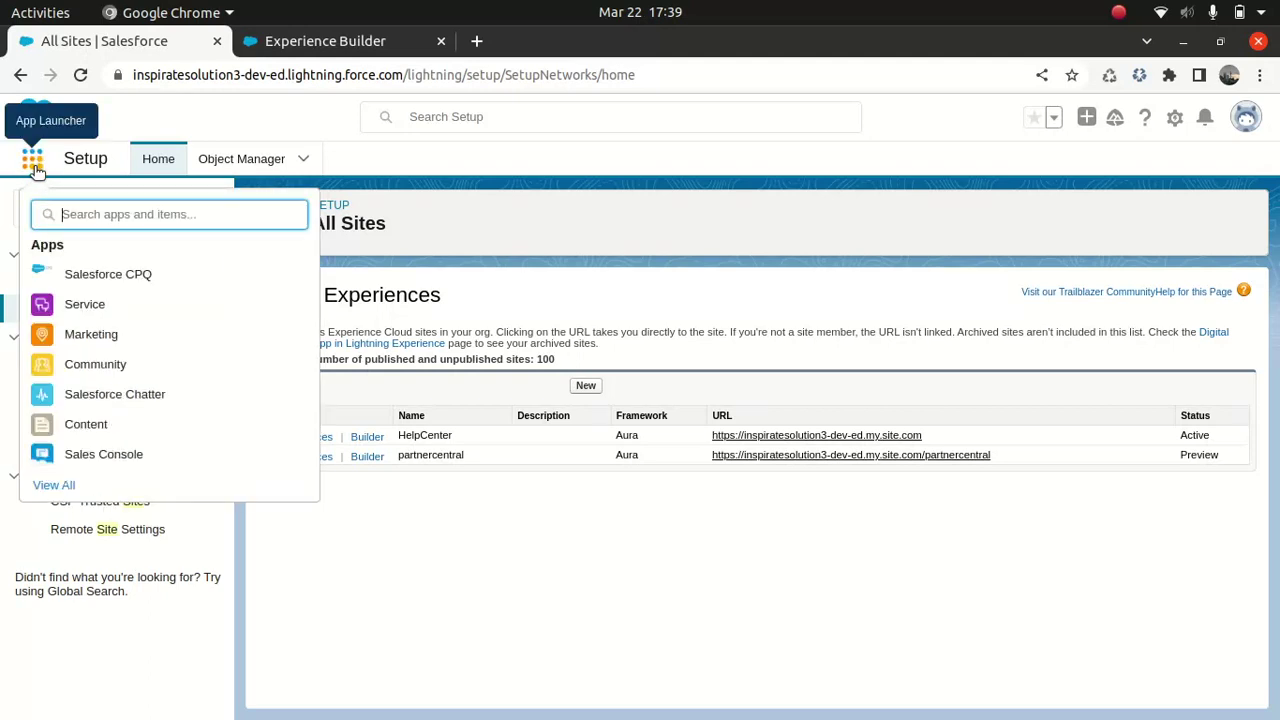
text(con)
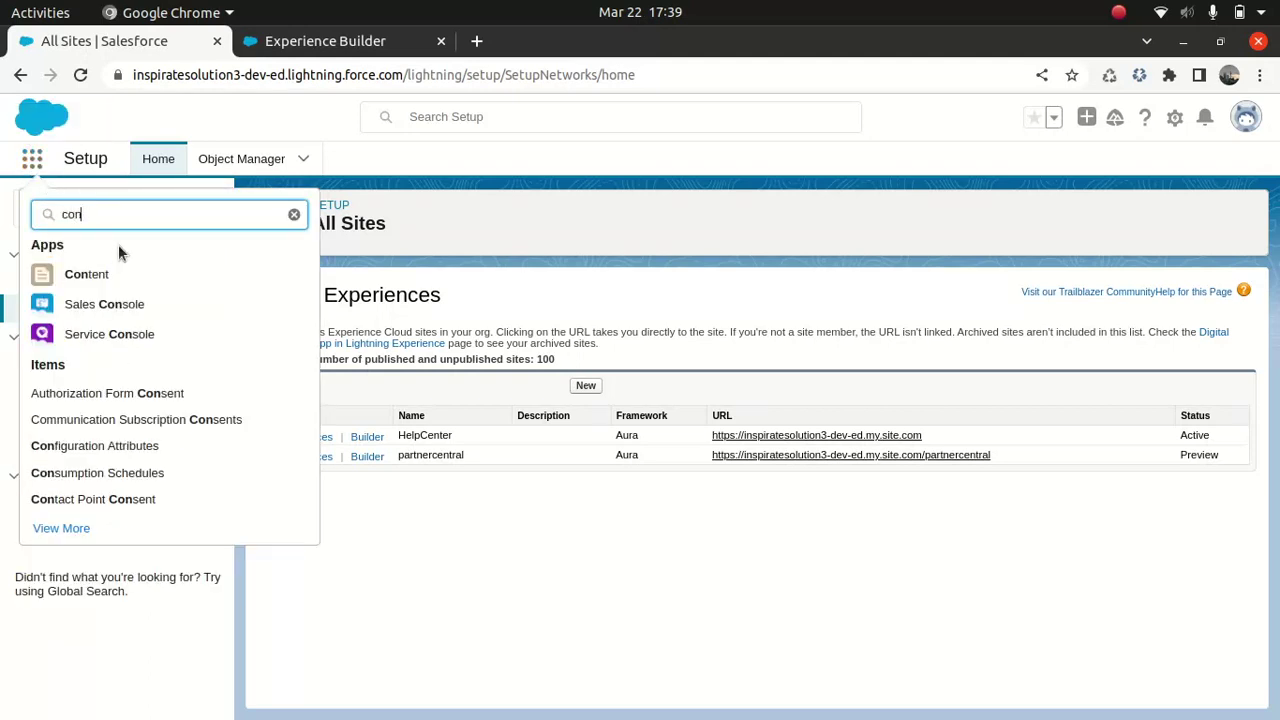
text(ta)
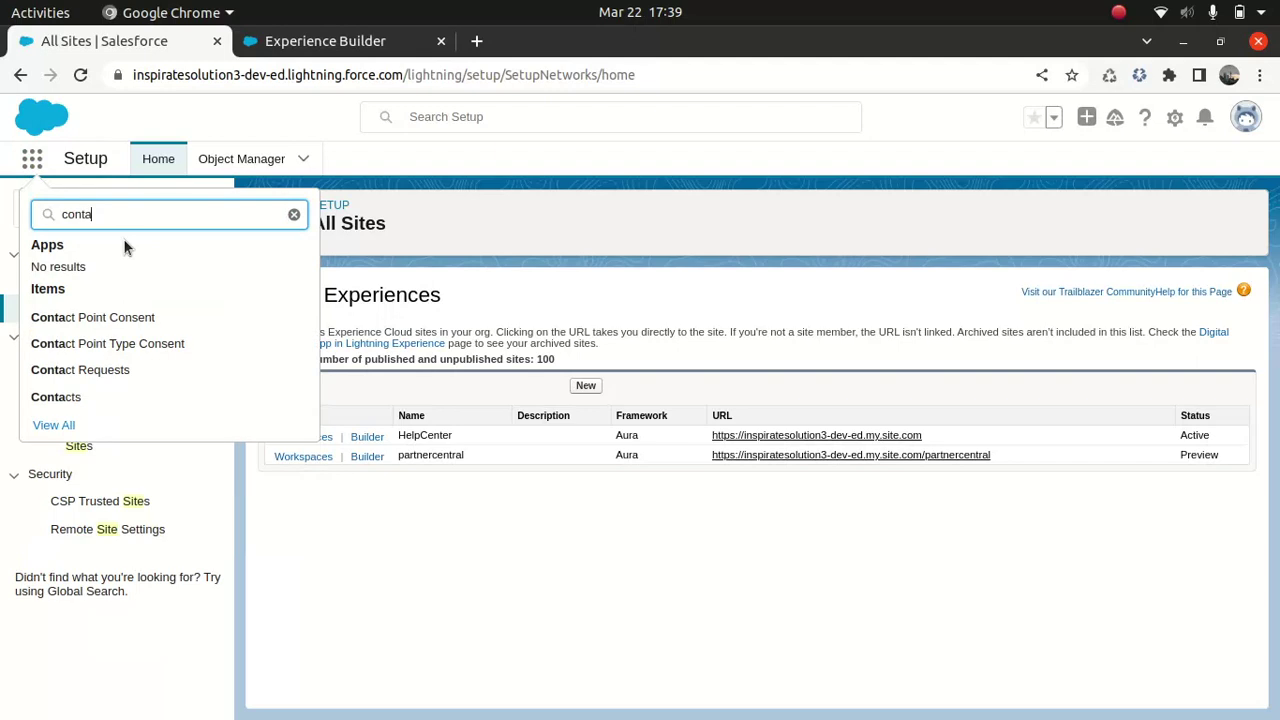
click(70, 397)
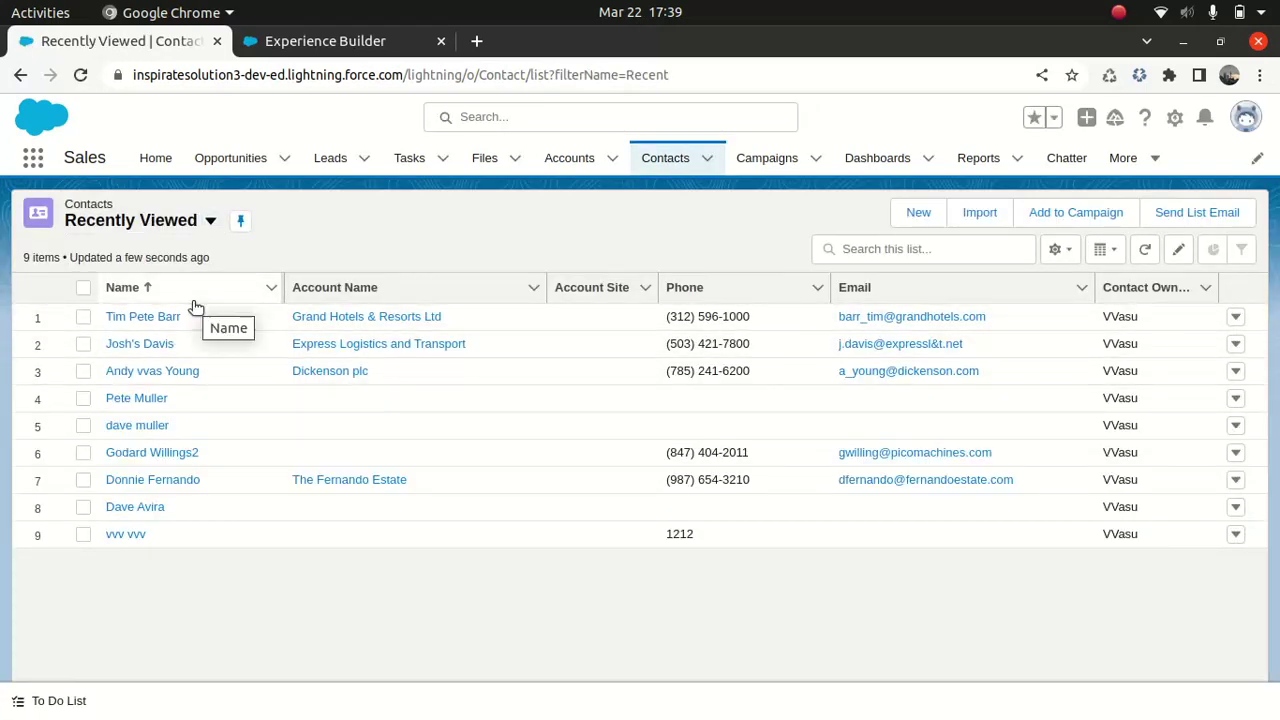
Switch to the All Contacts list view and search it for the new contact's first name
click(211, 222)
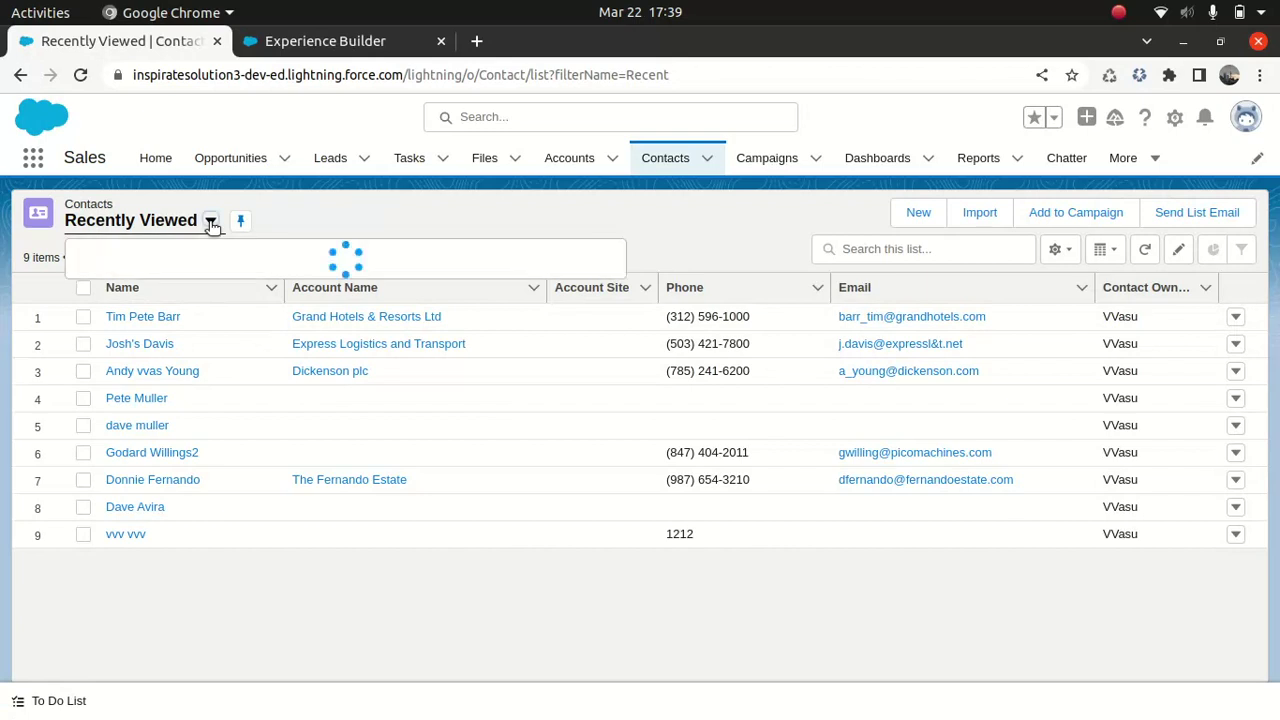
click(145, 284)
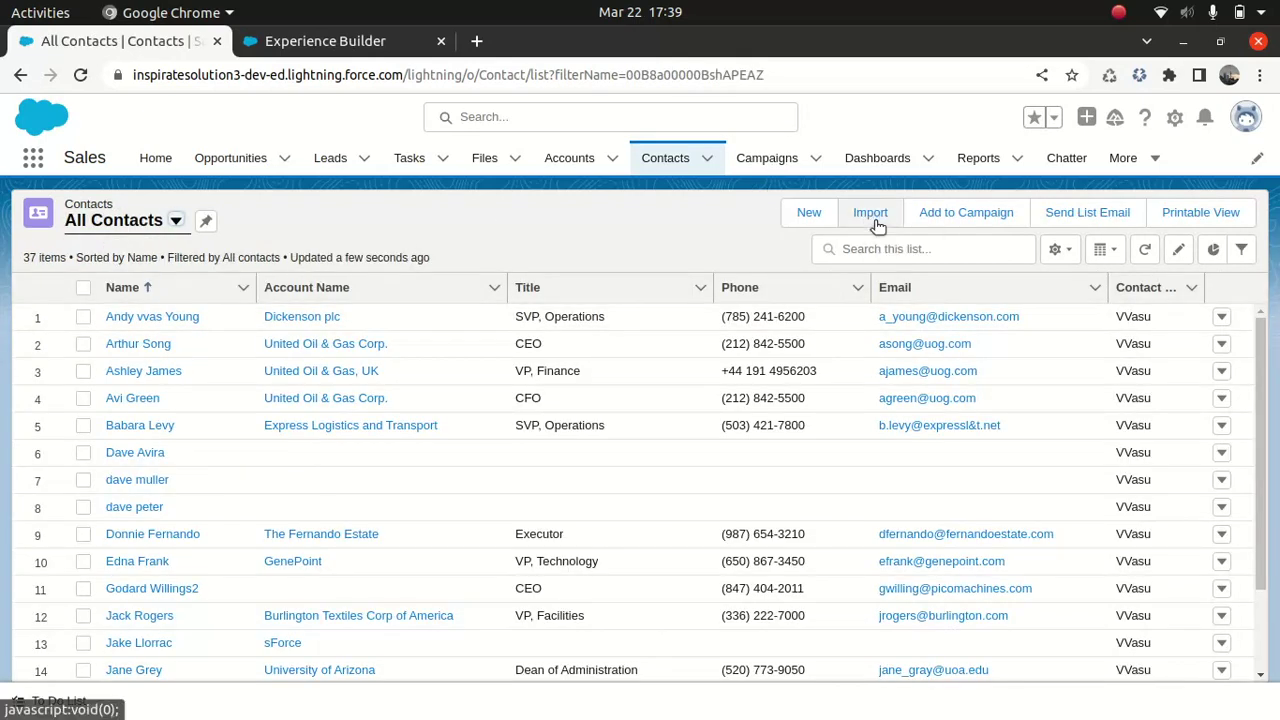
click(940, 248)
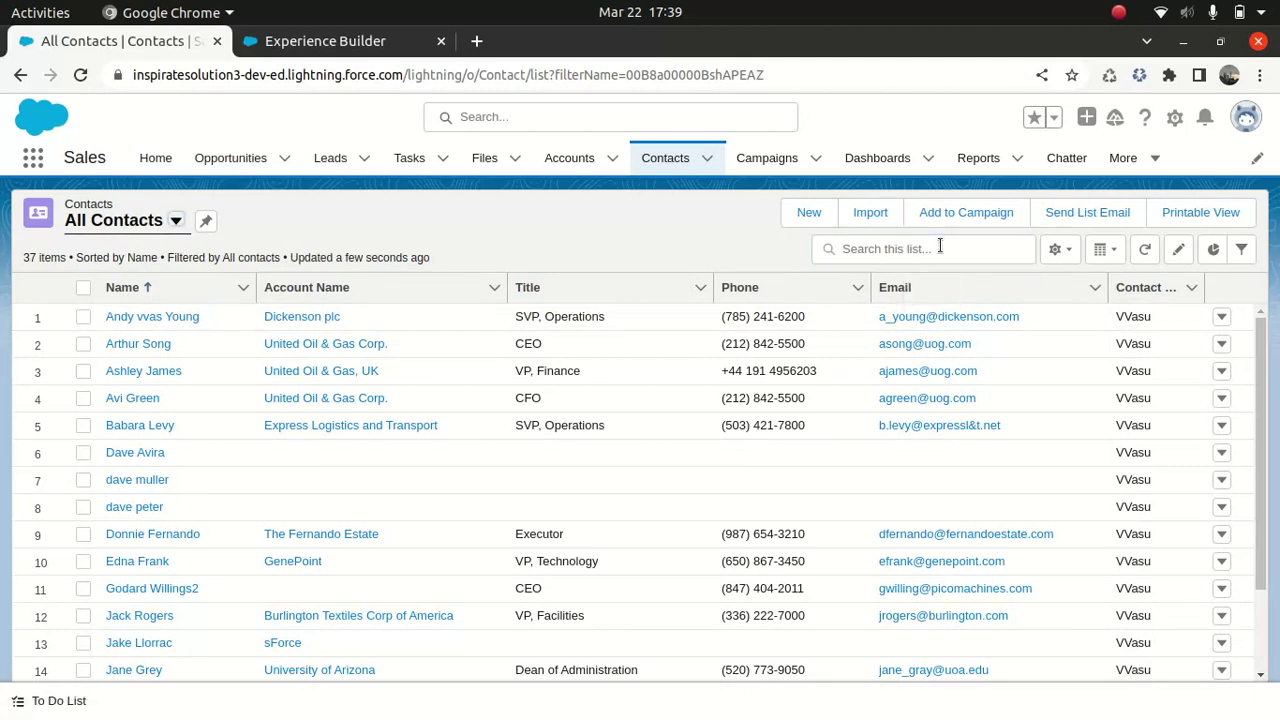
click(940, 248)
text(pete)
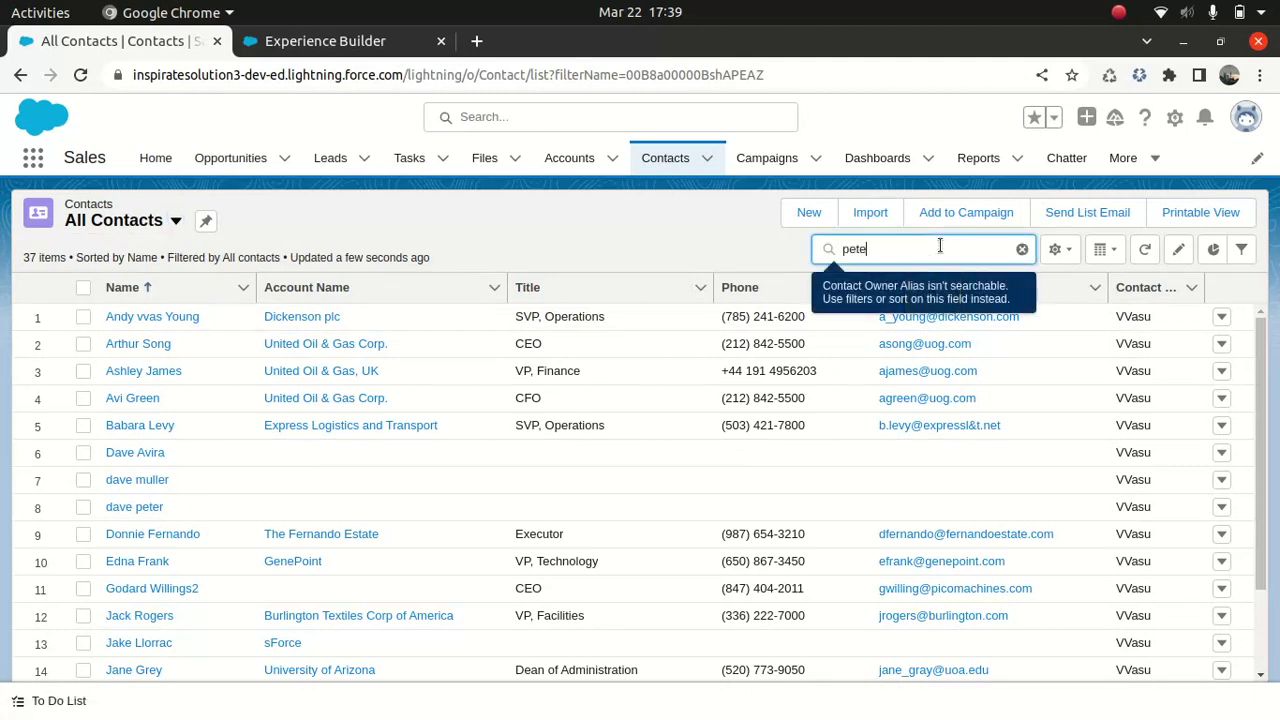